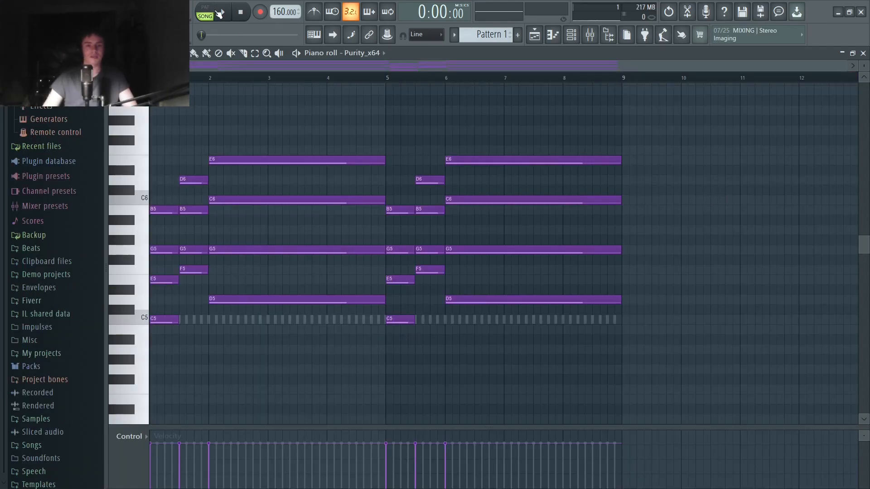
Audition the Purity_x64 chords and slightly lower band 7 in the first Fruity parametric EQ 2 on their mixer track
click(222, 12)
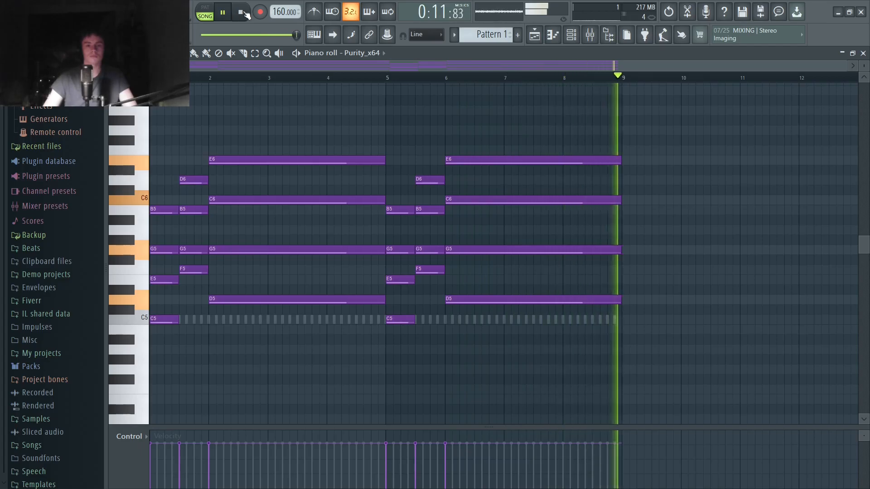
key(space)
key(F9)
click(747, 89)
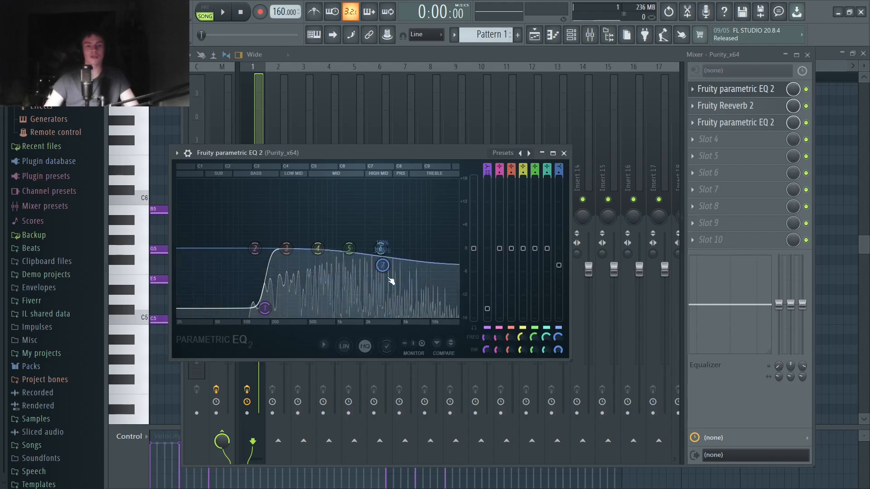
drag(383, 267, 382, 271)
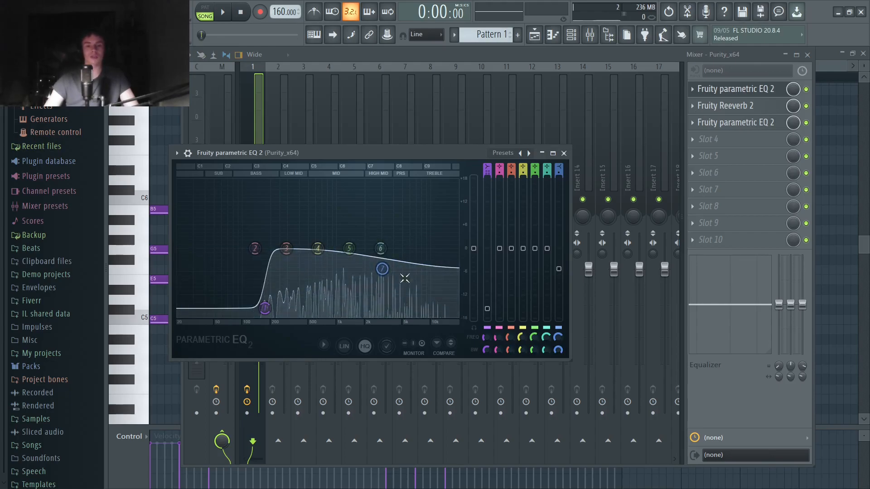
click(564, 153)
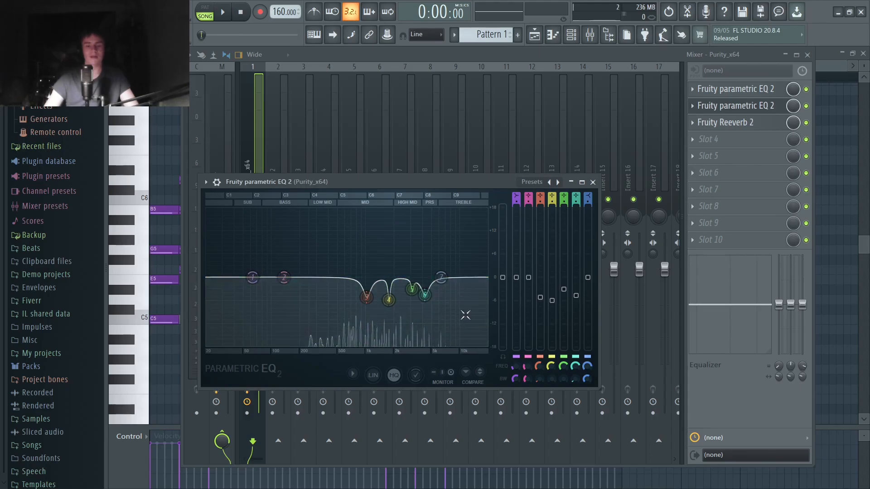
Review the second Fruity parametric EQ 2 and the Fruity Reeverb 2 on Purity_x64, and audition the processed chords
click(592, 182)
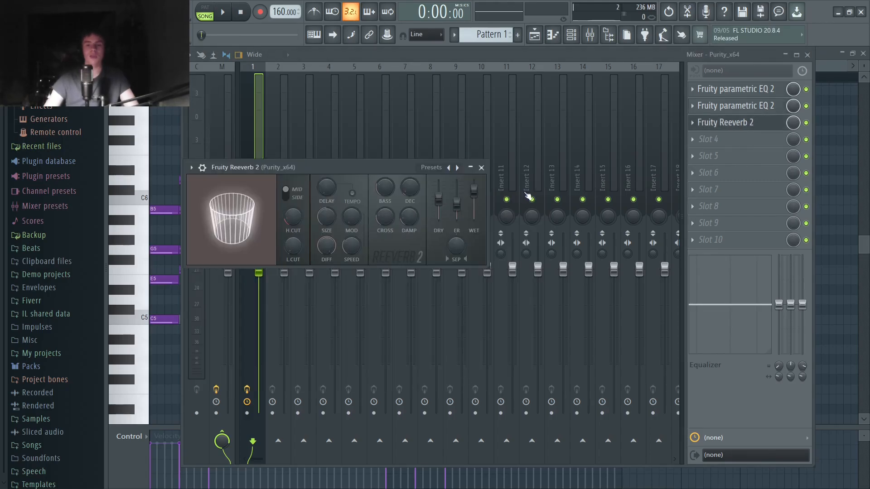
click(481, 167)
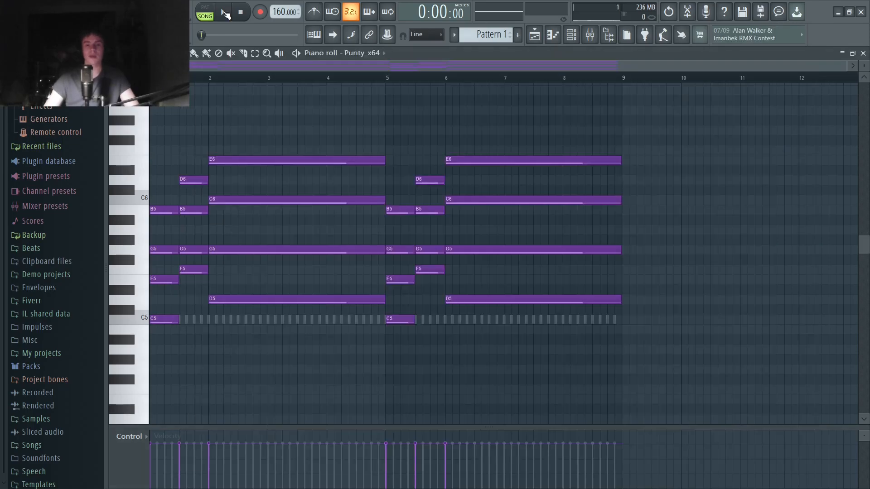
click(225, 14)
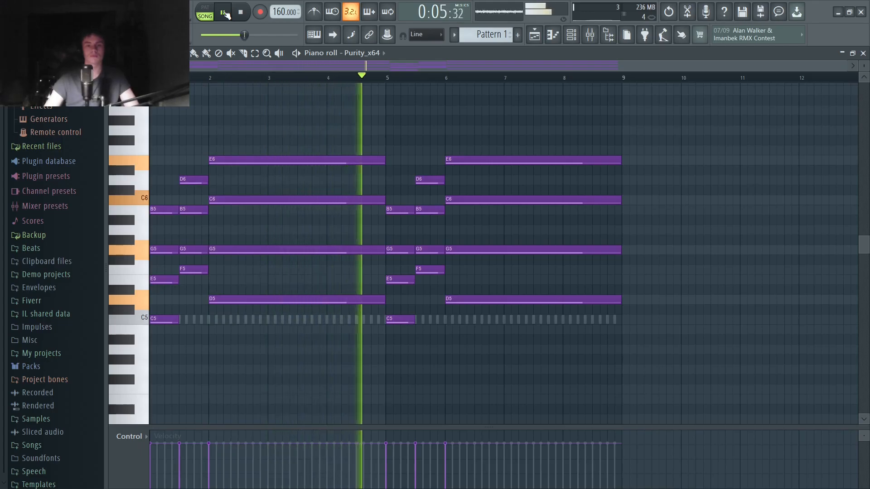
key(space)
scroll(636, 119, up, 1)
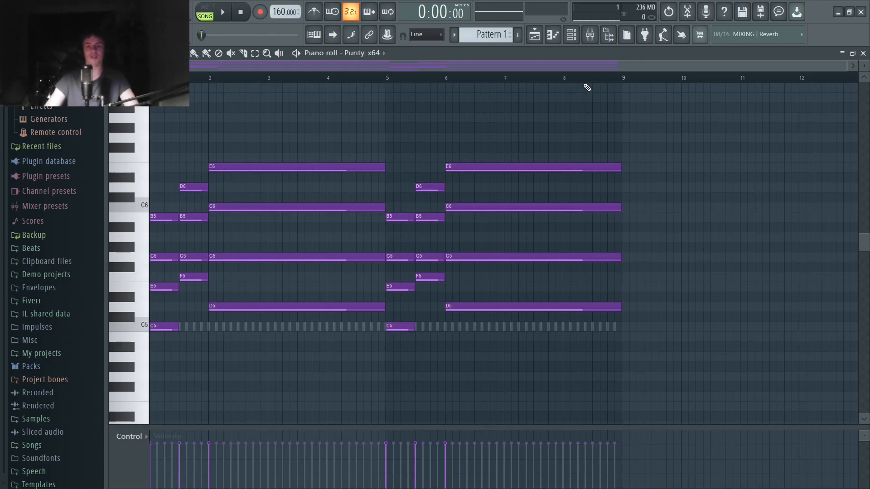
Review the two 90's Hat 3 channels and their settings, and audition the hi-hats with the chords
scroll(51, 291, down, 10)
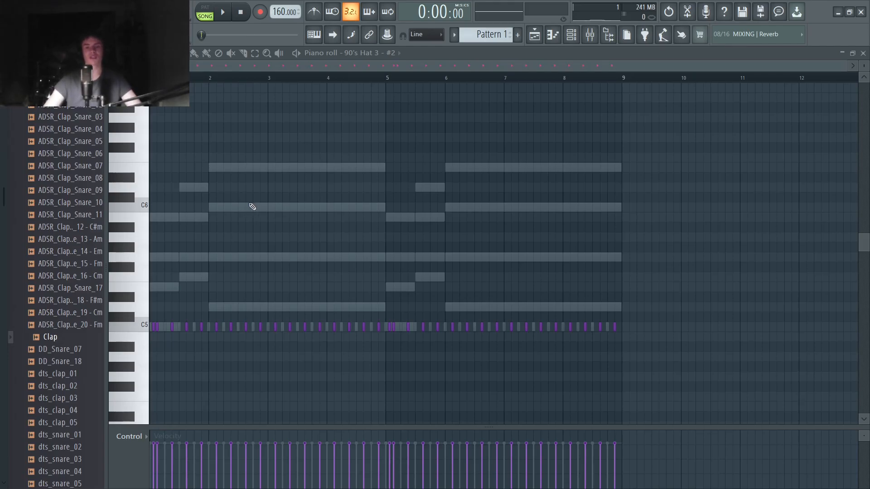
click(571, 35)
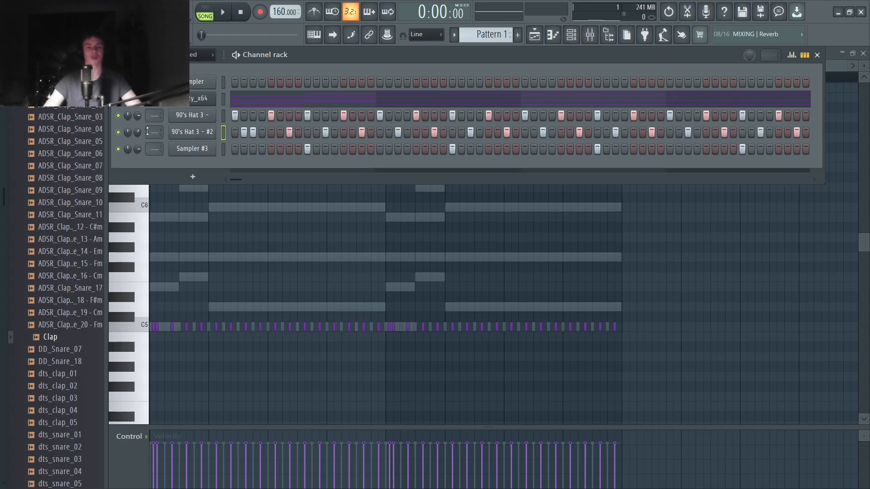
click(191, 132)
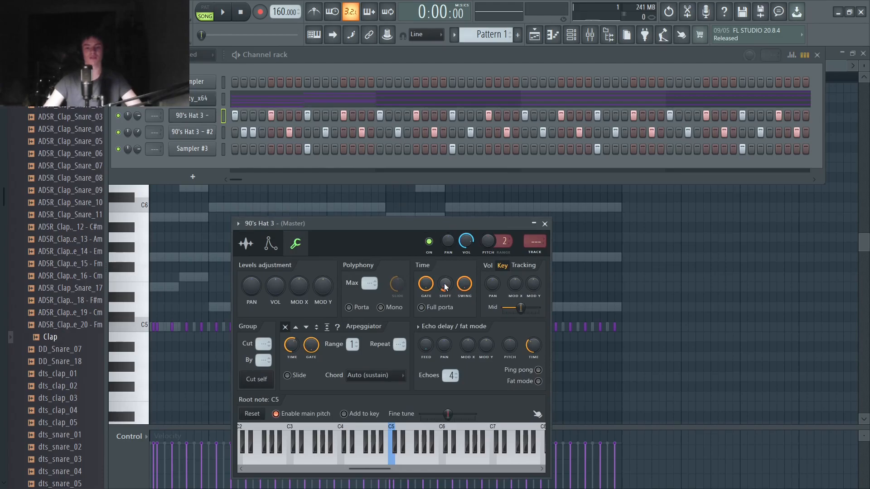
click(545, 223)
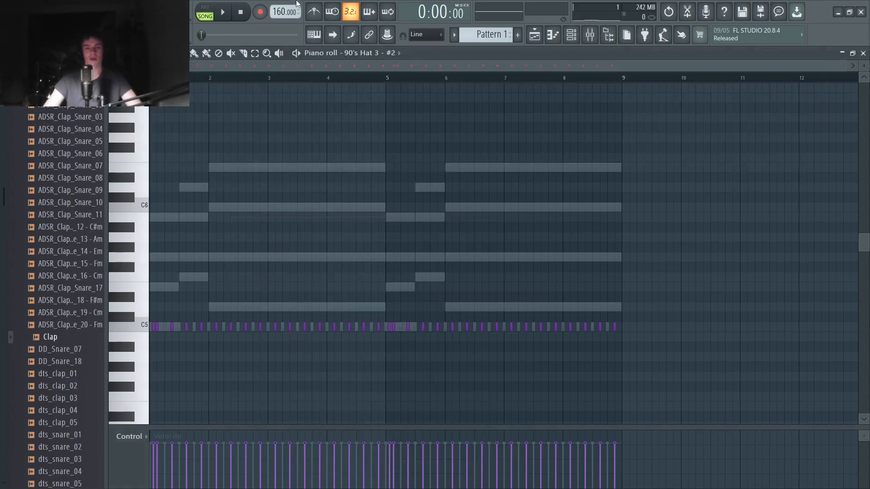
click(223, 15)
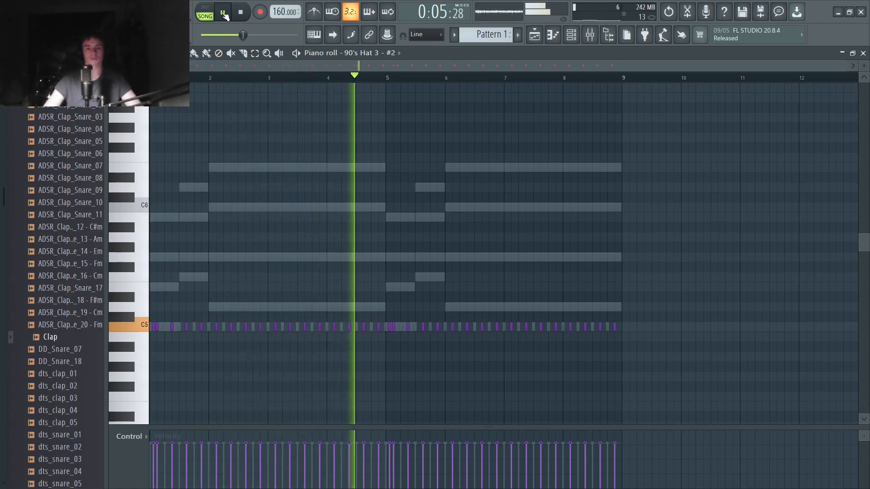
click(237, 14)
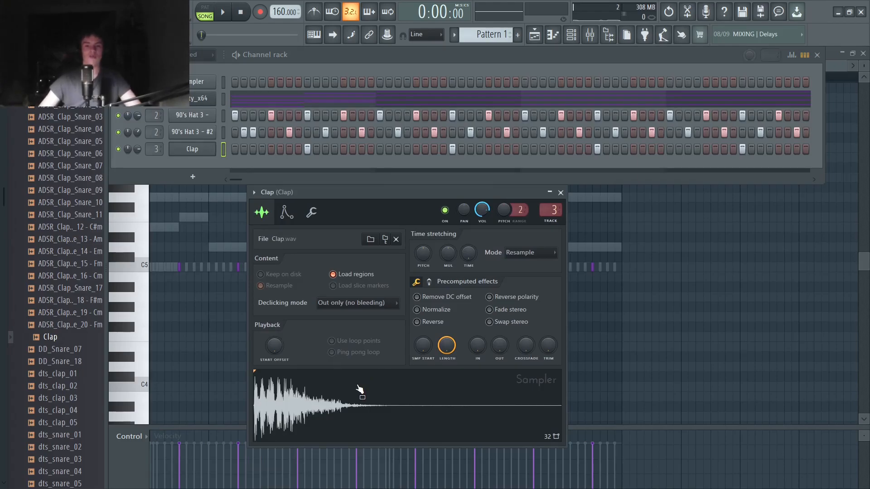
Preview the Clap sample in its channel settings and close them
click(366, 382)
click(366, 382)
click(591, 188)
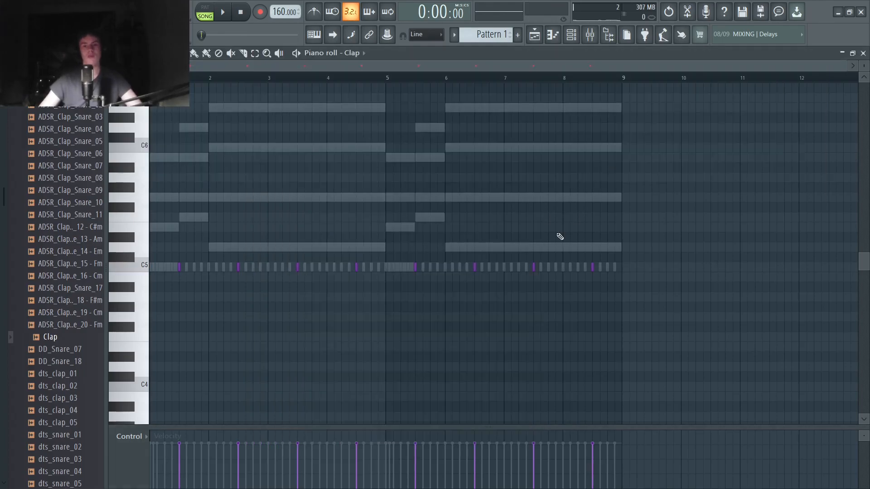
scroll(80, 174, up, 10)
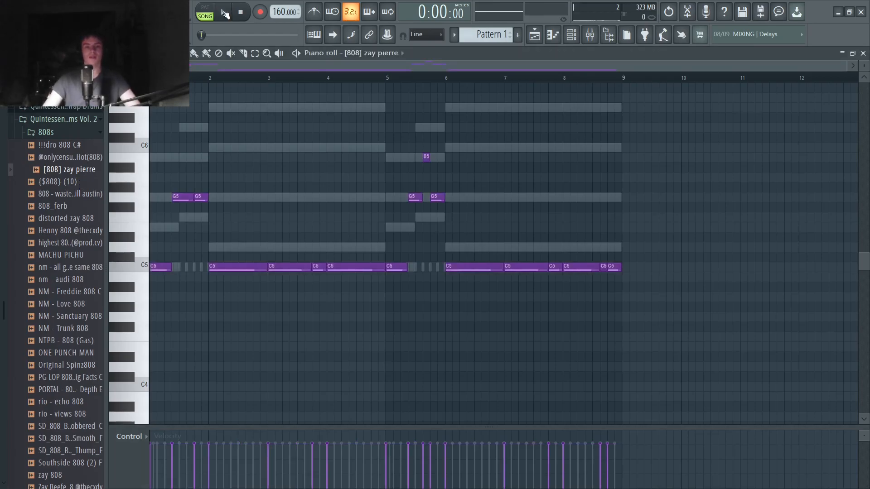
Audition the beat with the zay pierre 808, the Xpand!2 line and the 90's Kick 20 pattern
click(225, 13)
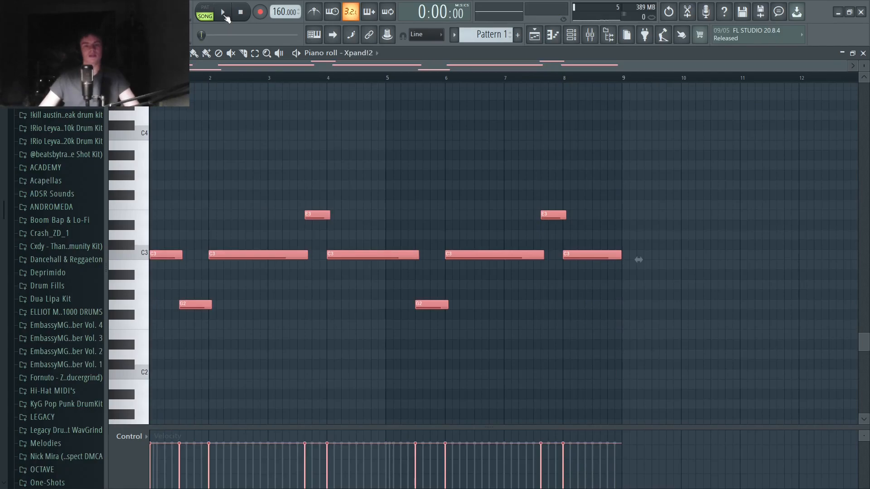
click(223, 12)
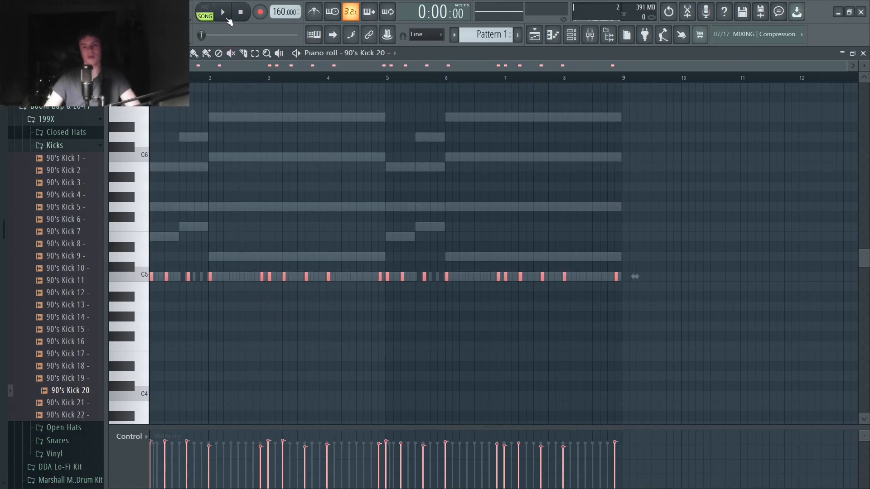
click(227, 18)
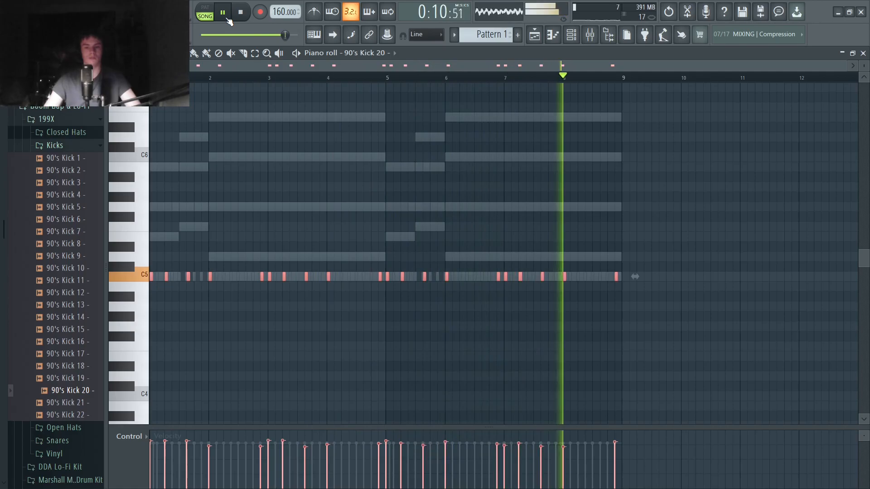
key(space)
Review the channel rack and inspect both Fruity parametric EQ 2 effects on the Purity_x64 mixer track
key(F6)
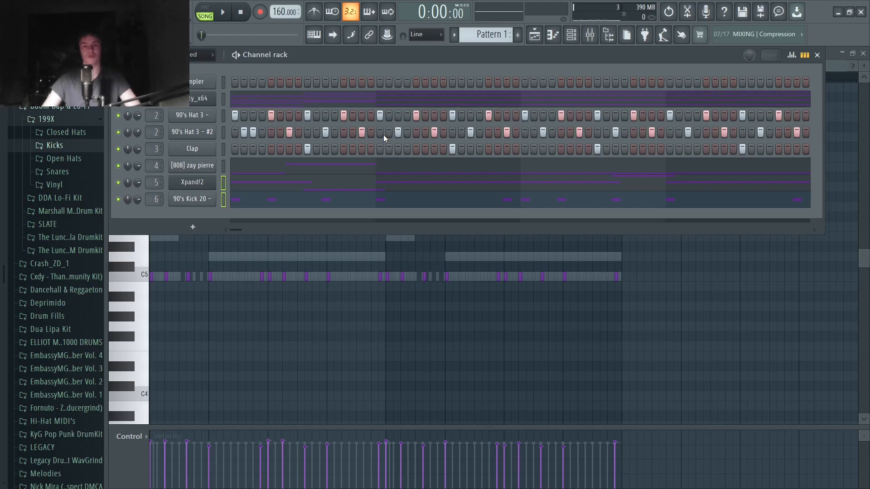
key(F9)
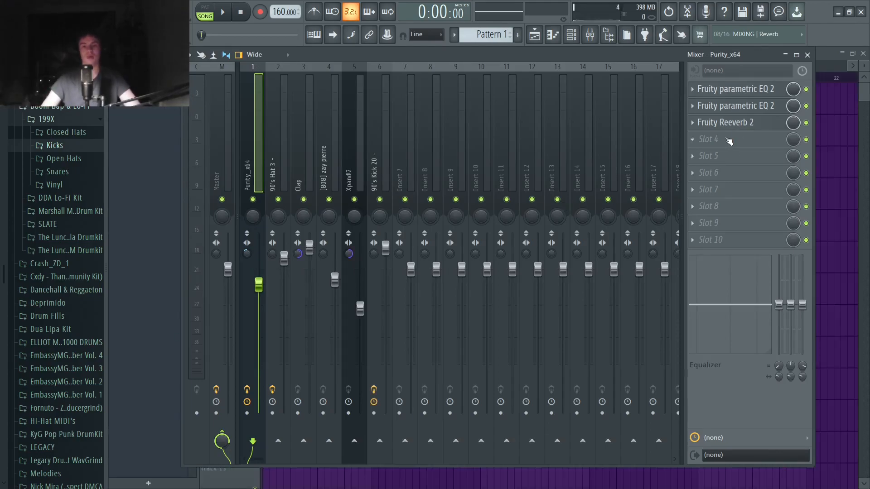
click(740, 94)
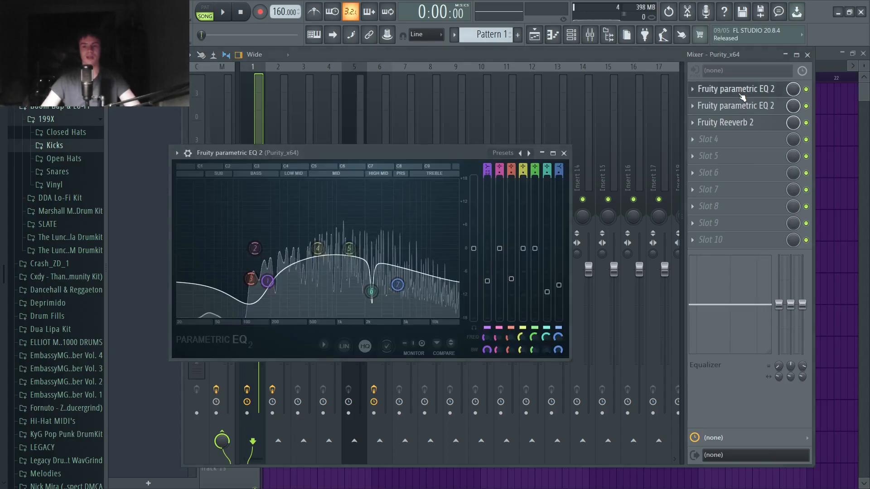
click(733, 105)
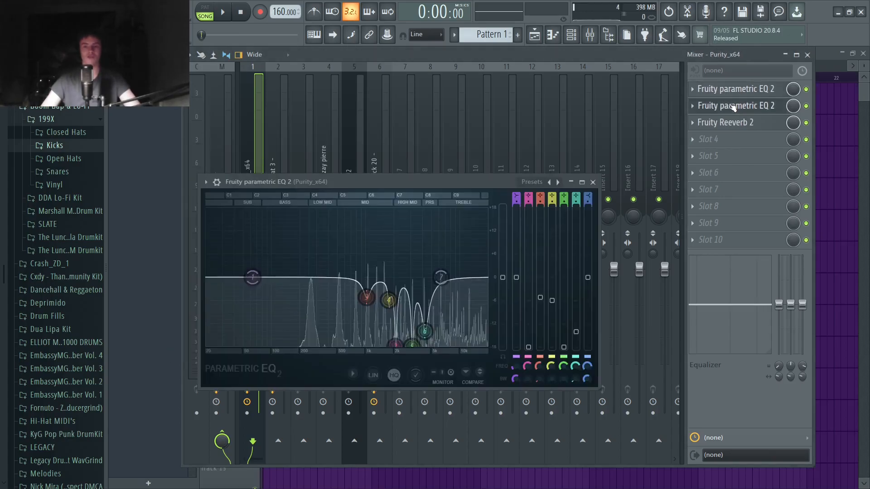
click(733, 106)
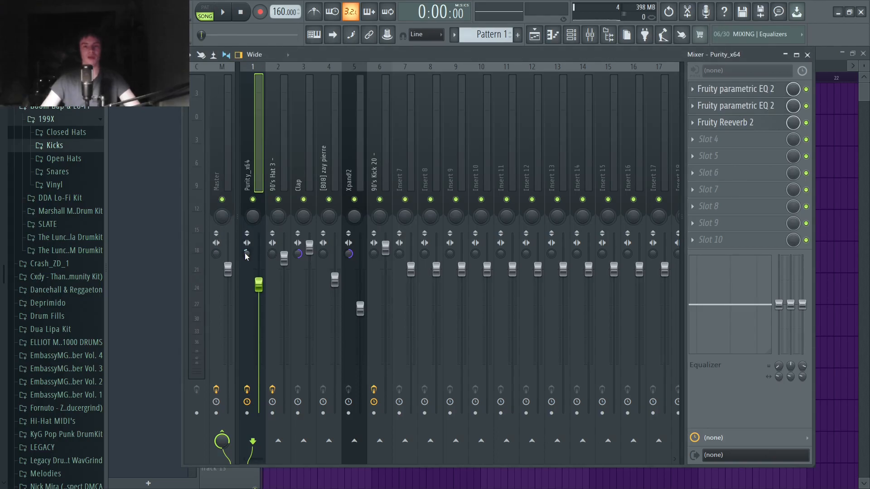
Inspect the REQ 6 Stereo and Fruity Phaser effects on the 90's Hat 3 mixer track
click(267, 186)
click(733, 90)
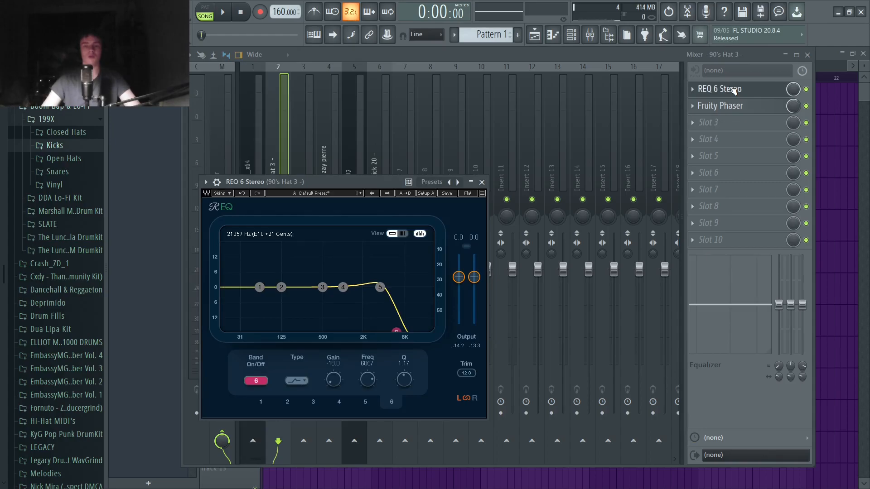
click(732, 109)
click(733, 109)
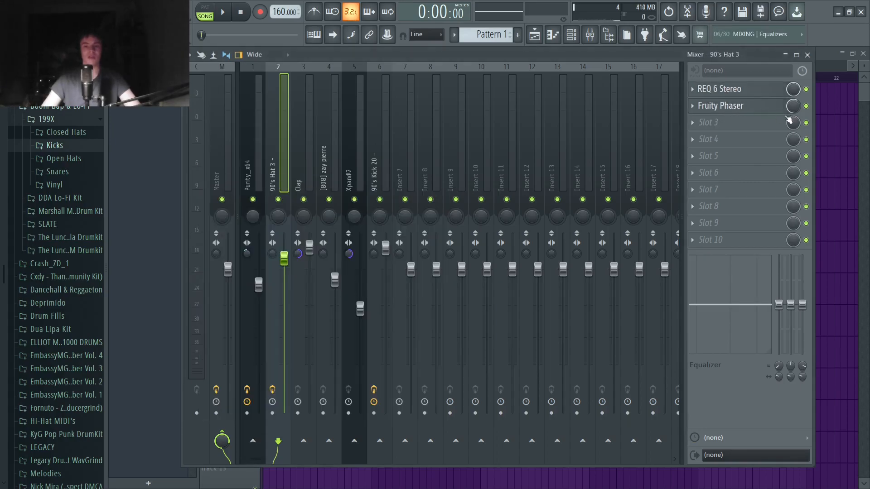
Go through the mixer tracks from Clap to 90's Kick 20 and examine the bands of the kick's Fruity parametric EQ 2
key(Right)
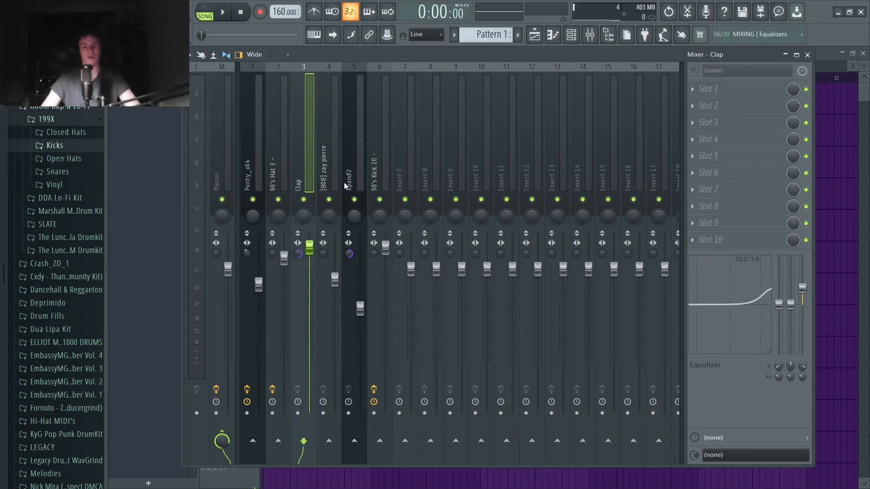
key(Right)
key(Right)
key(Right)
click(747, 90)
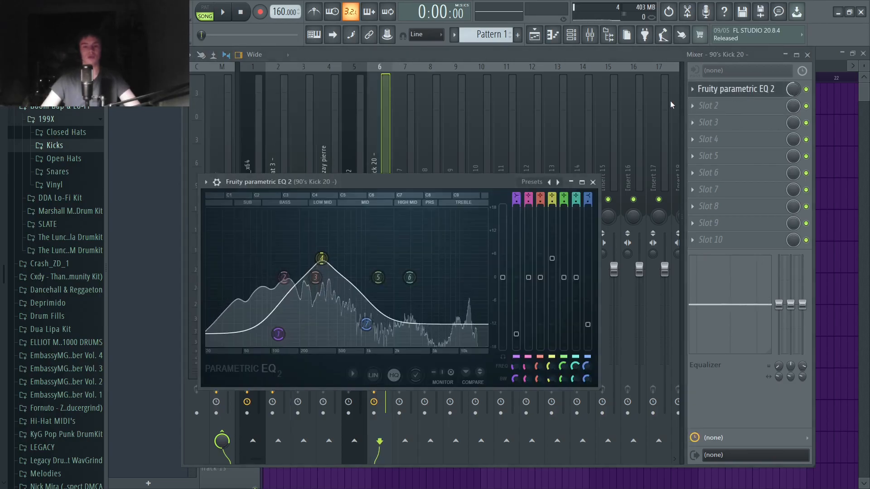
mouse_move(323, 259)
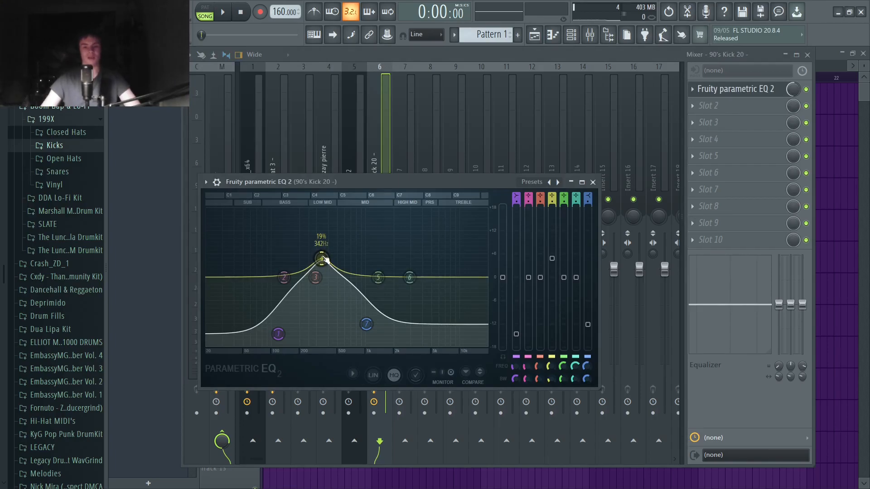
mouse_move(367, 326)
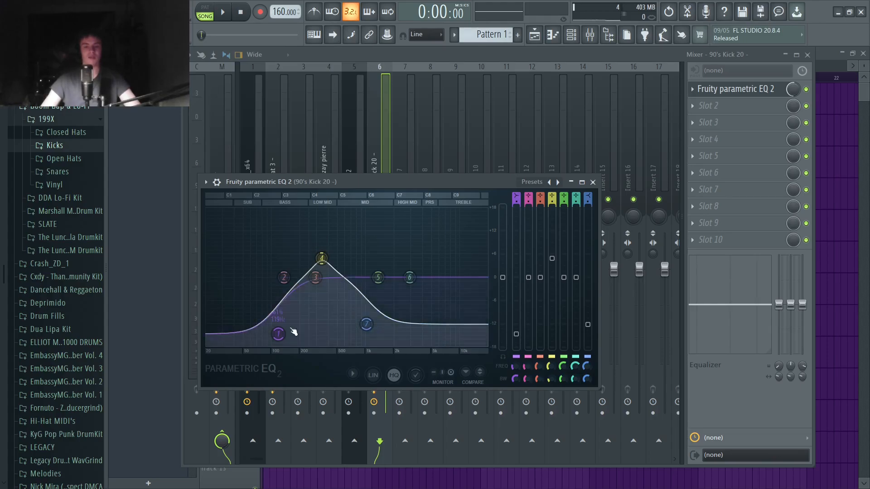
click(592, 181)
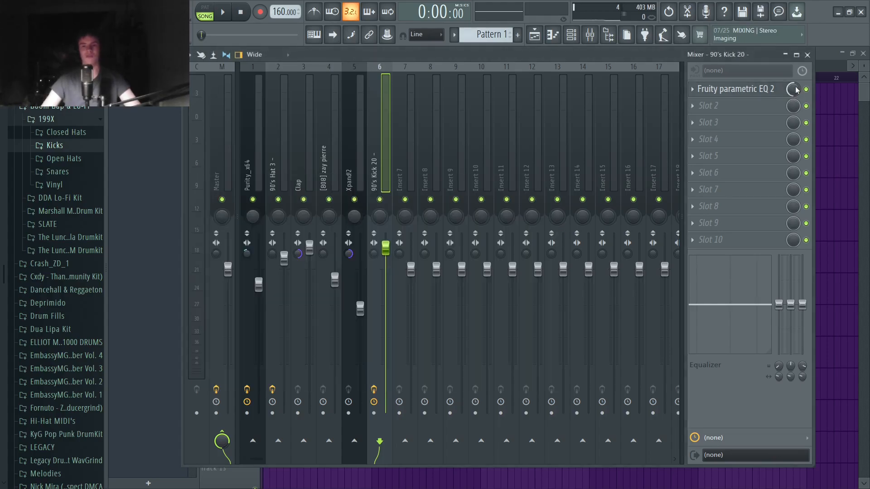
Check the mixer settings of the Xpand!2 and Clap tracks and close the mixer
click(361, 170)
click(309, 174)
click(362, 165)
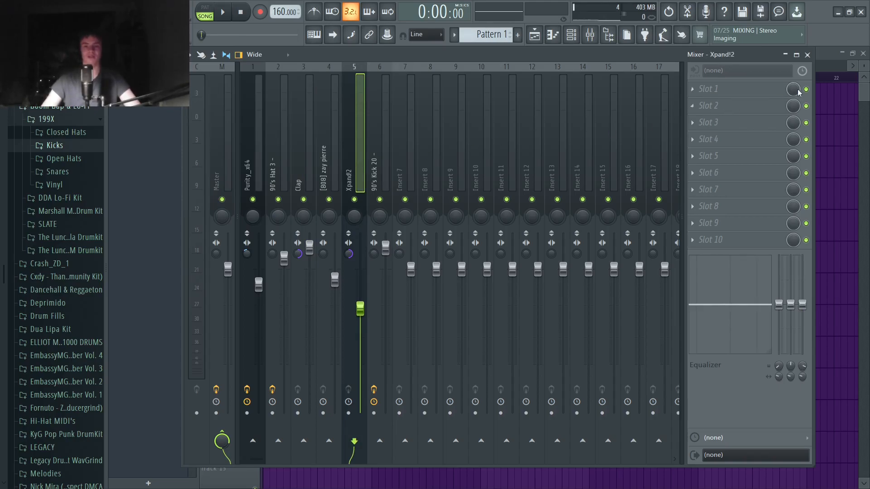
click(807, 55)
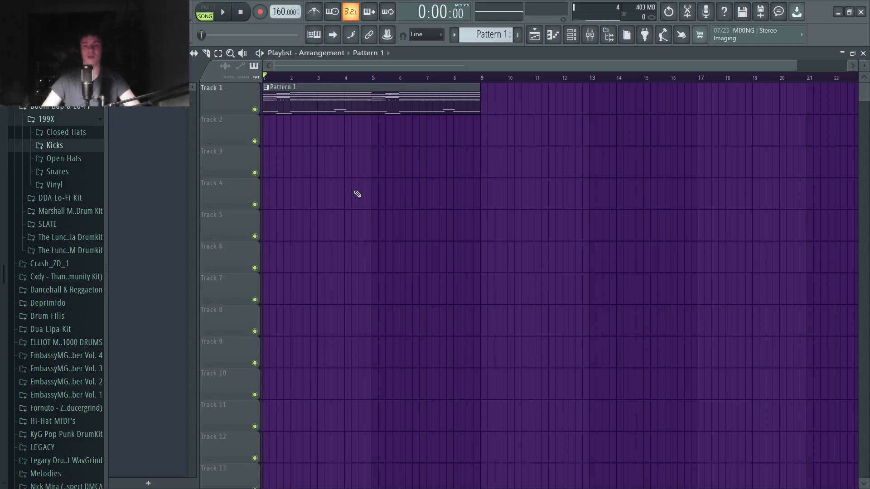
Save the project and play the arranged song from the beginning
key(ctrl+s)
click(224, 14)
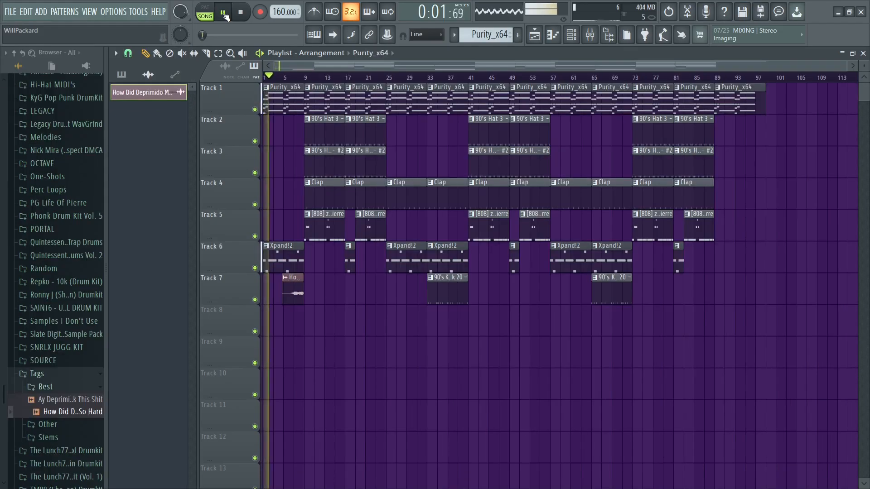